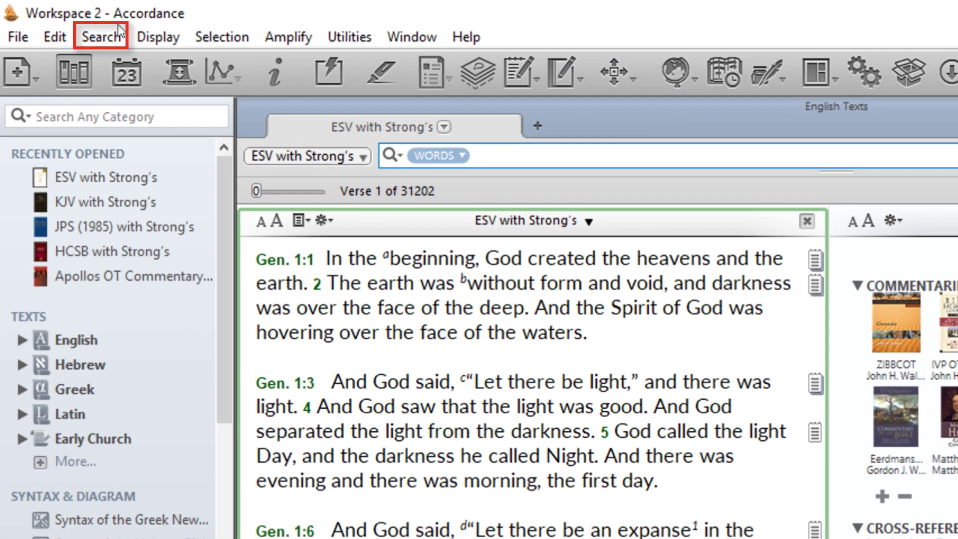
Search the ESV for l?ve (888 hits), then clear it for a lov* query.
left_click(118, 30)
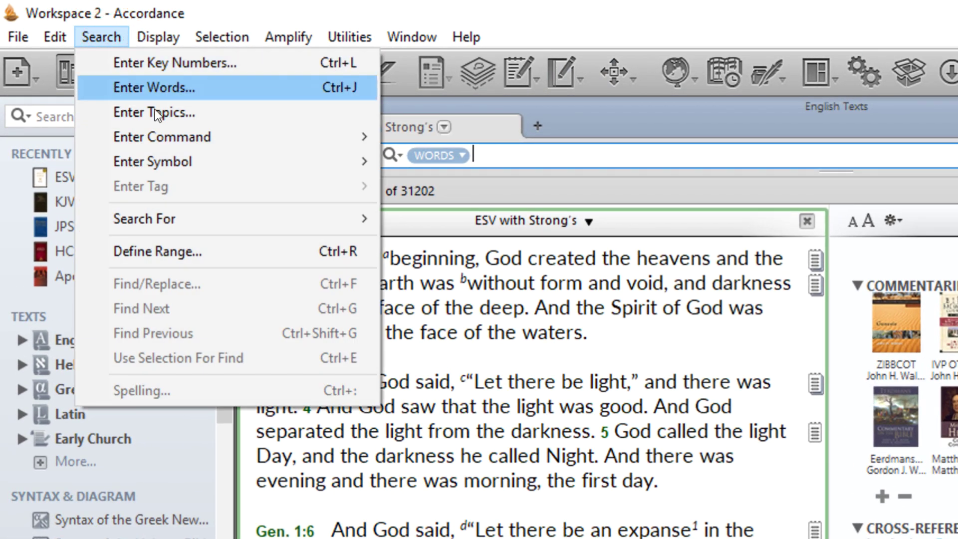
mouse_move(153, 161)
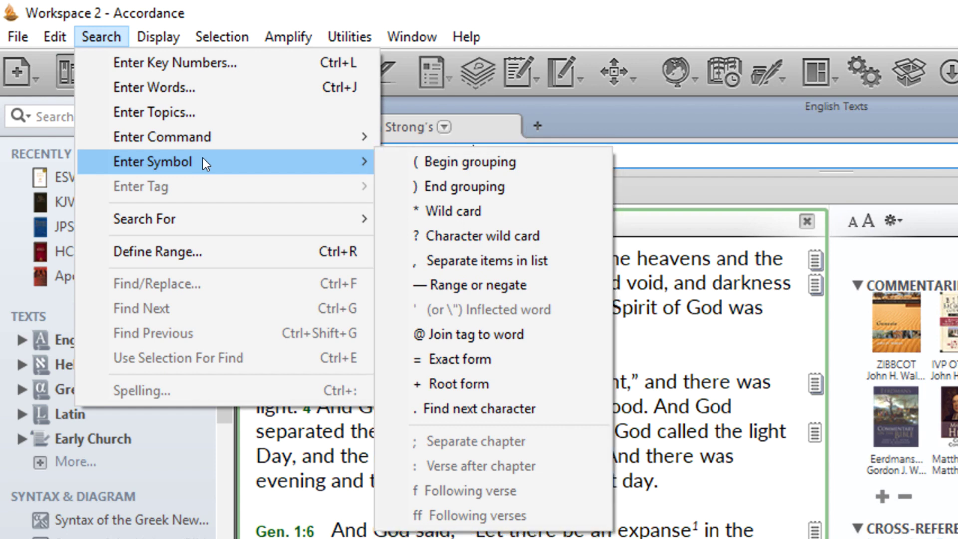
left_click(681, 154)
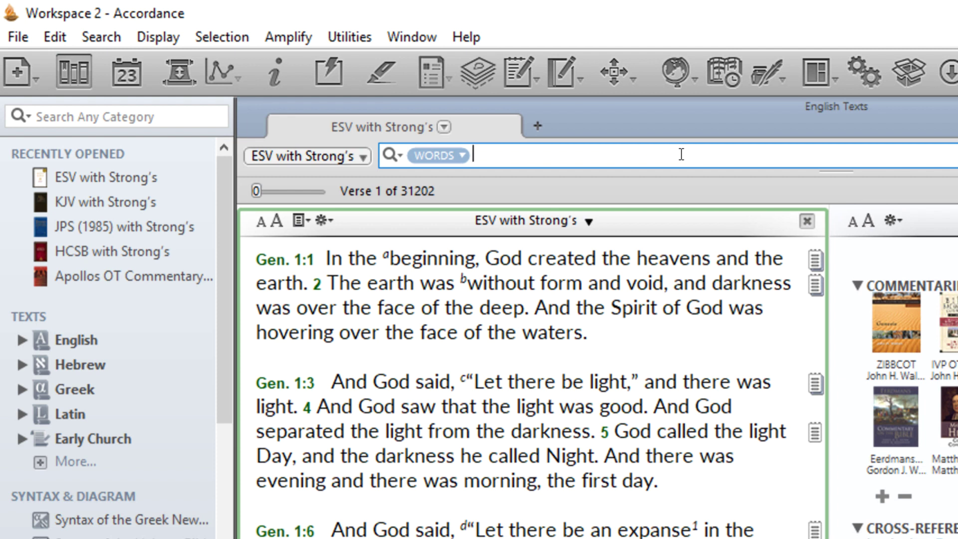
type("l")
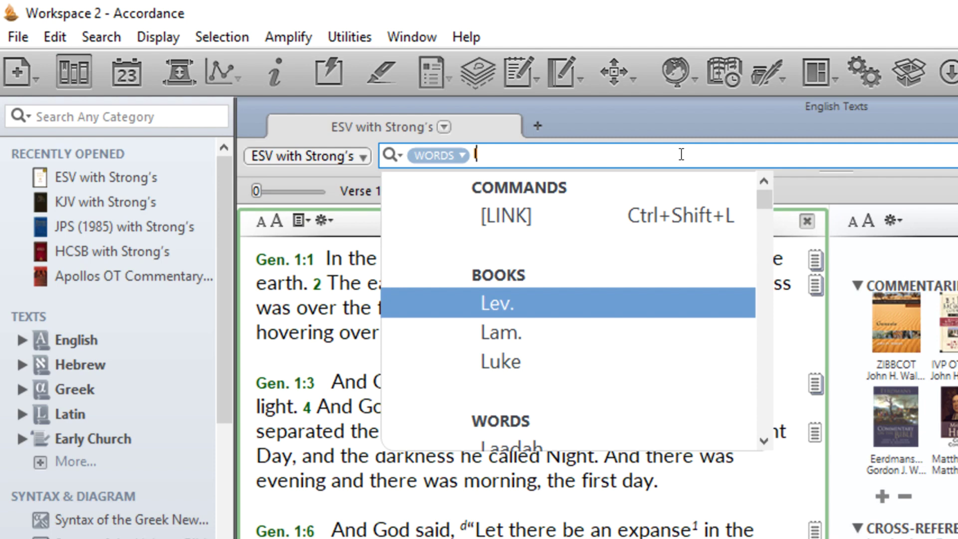
key("Escape")
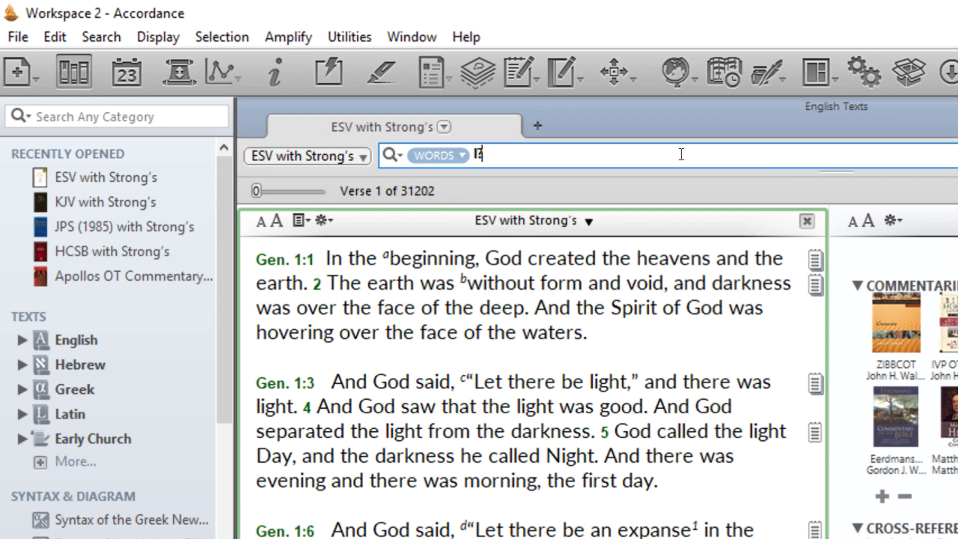
type("ve")
key("Return")
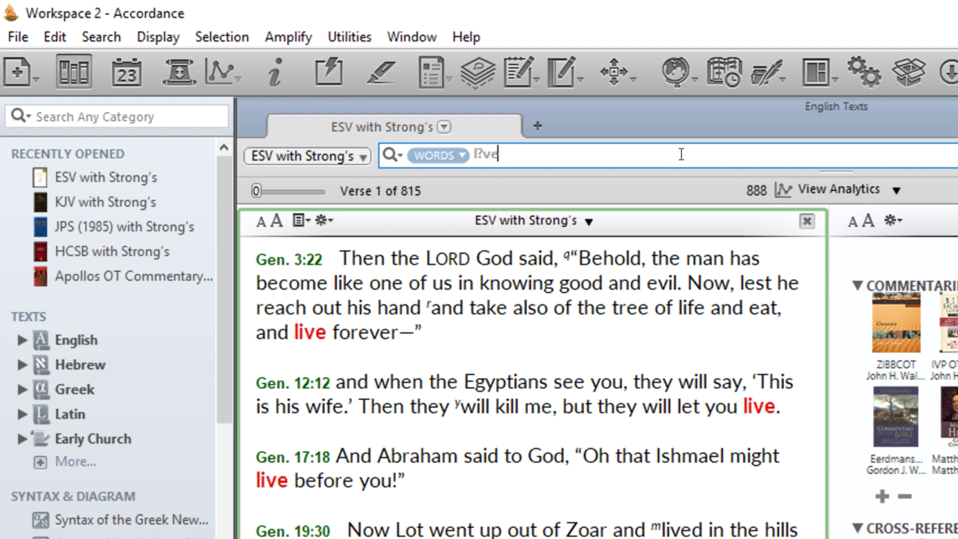
key("BackSpace")
key("BackSpace")
key("BackSpace")
type("ov*")
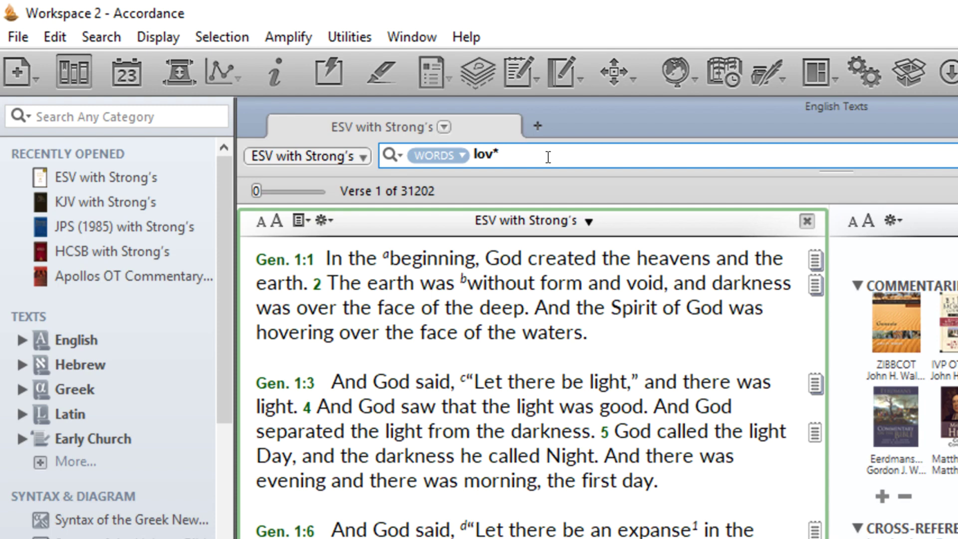
Run lov*, listing 774 hits across 678 ESV verses with love and loved highlighted.
key("Return")
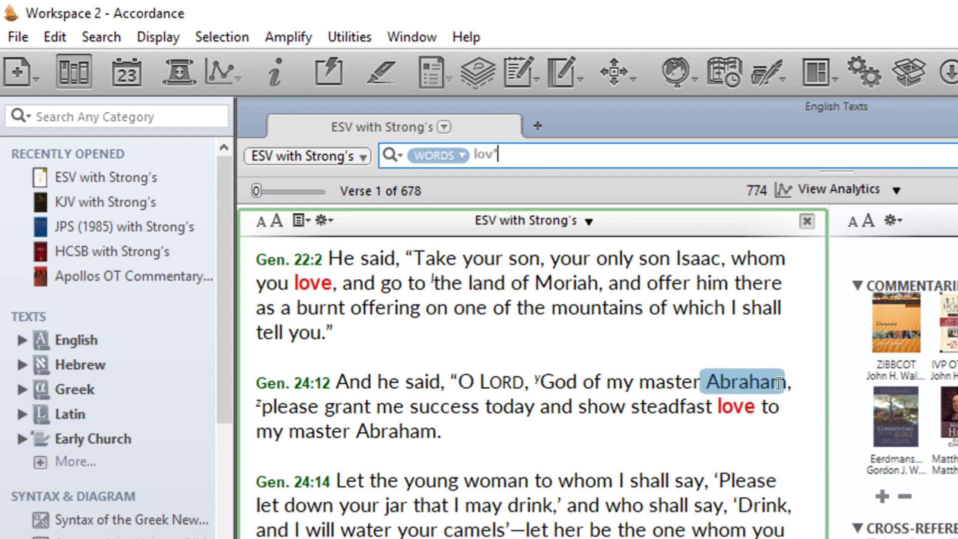
scroll(778, 383, "down", 2)
scroll(778, 385, "down", 2)
scroll(778, 385, "down", 2)
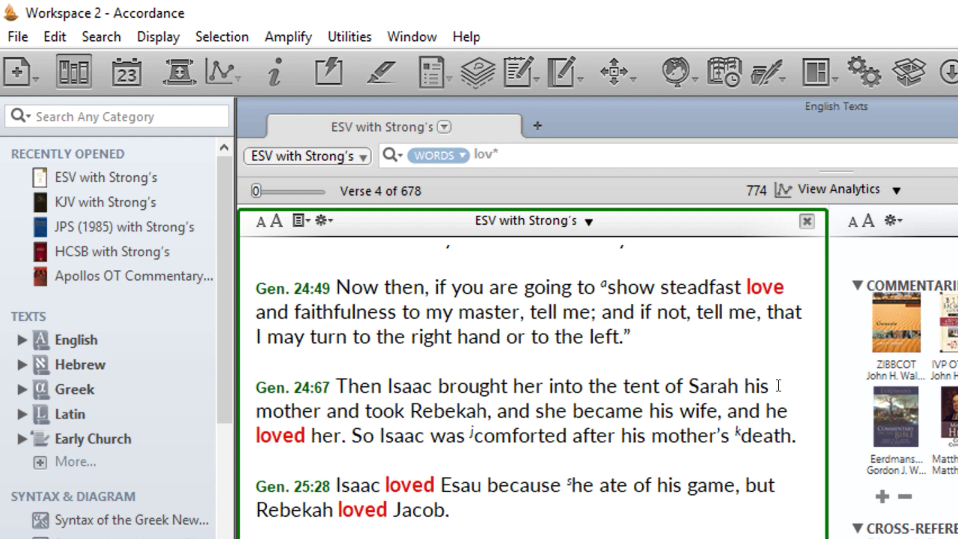
scroll(779, 385, "down", 6)
scroll(778, 386, "down", 1)
scroll(779, 385, "down", 3)
scroll(778, 386, "down", 1)
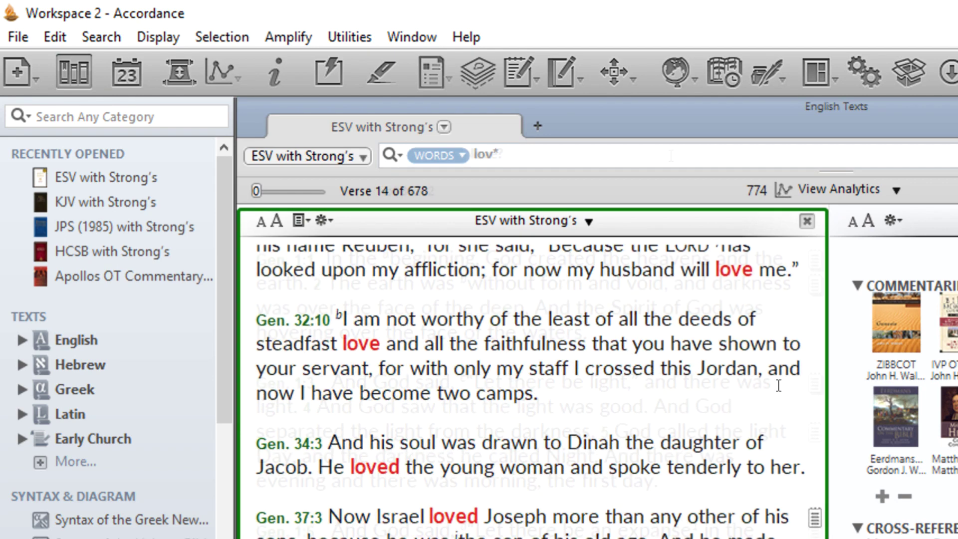
scroll(778, 385, "down", 2)
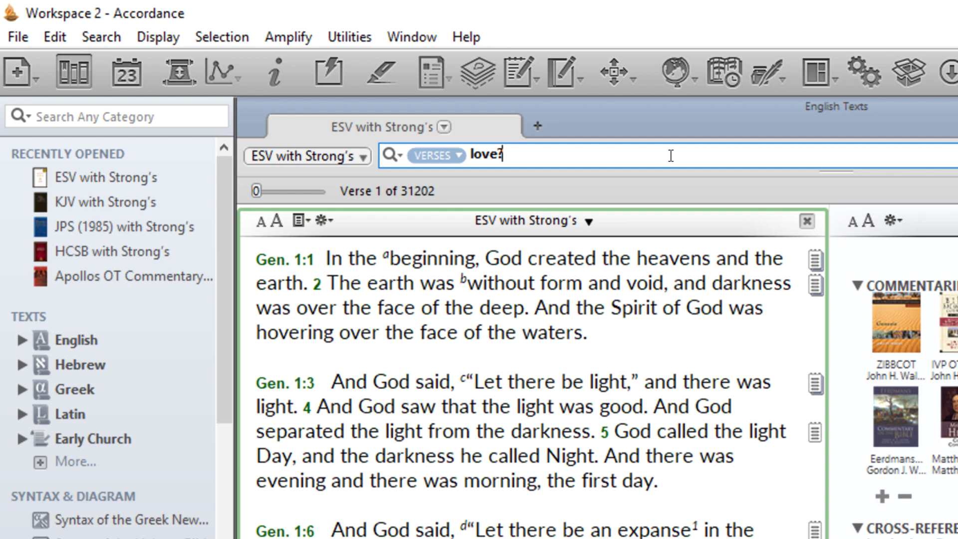
Run love? and read through the 175 highlighted hits such as loved and loves.
key("Return")
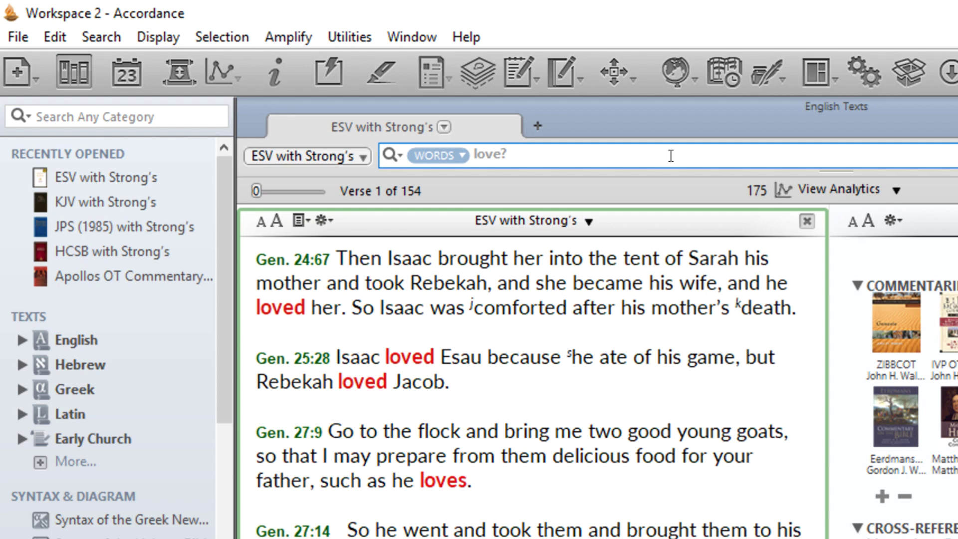
left_click(639, 314)
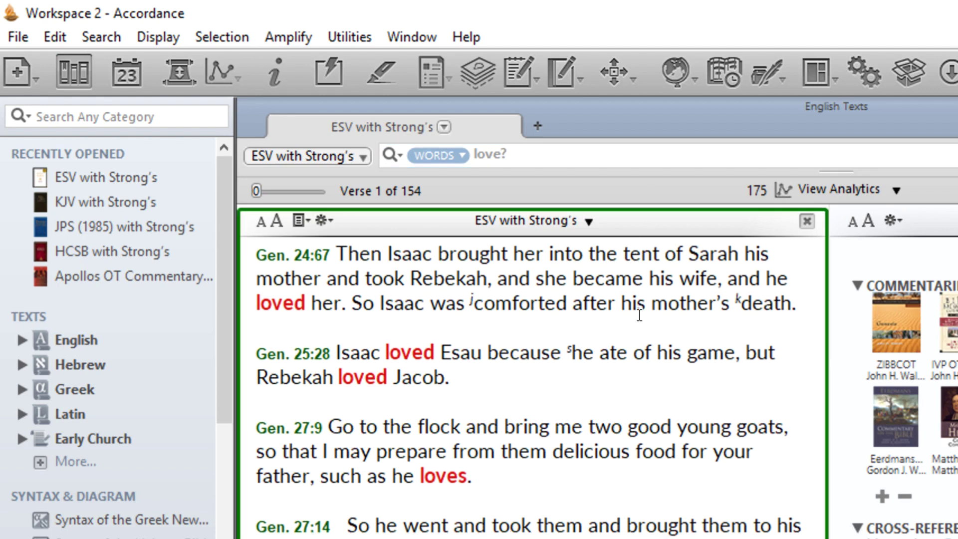
scroll(640, 315, "down", 2)
scroll(639, 314, "down", 2)
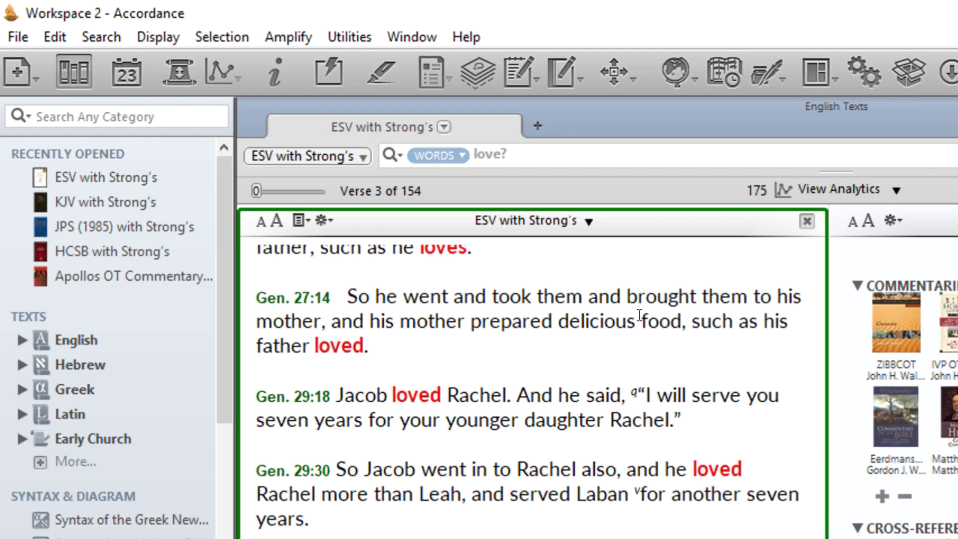
scroll(640, 315, "down", 2)
scroll(640, 315, "down", 2)
scroll(639, 314, "down", 2)
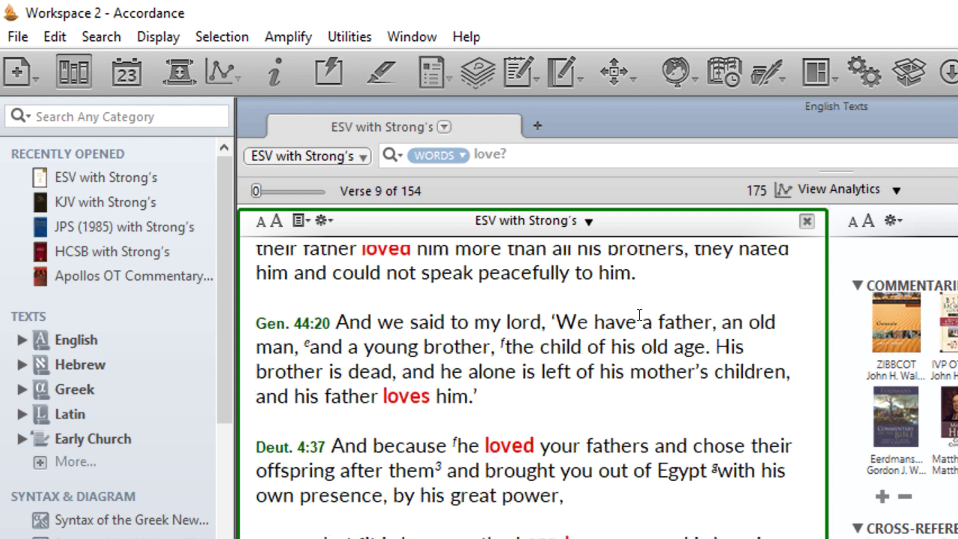
scroll(640, 314, "down", 2)
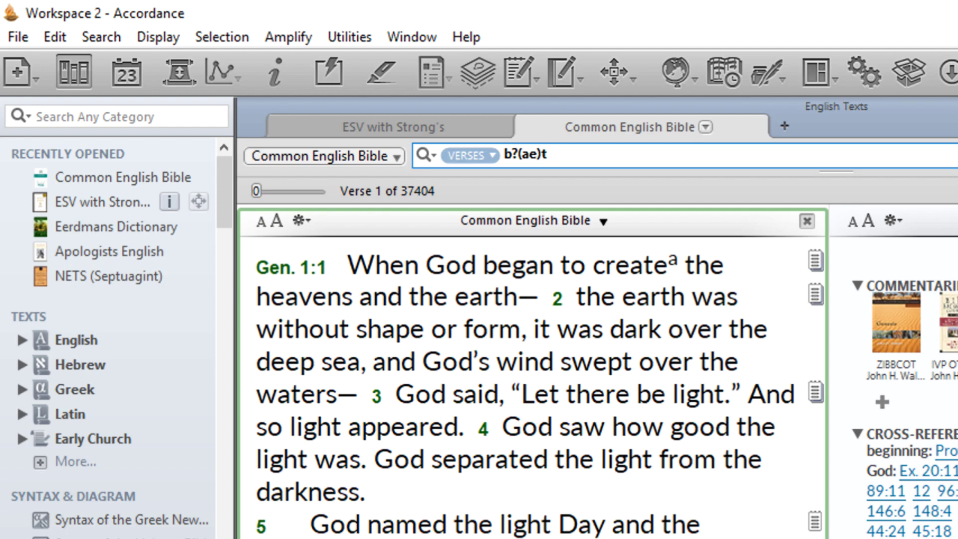
Run b?(ae)t in the Common English Bible to find verses with bat or bet.
key("Return")
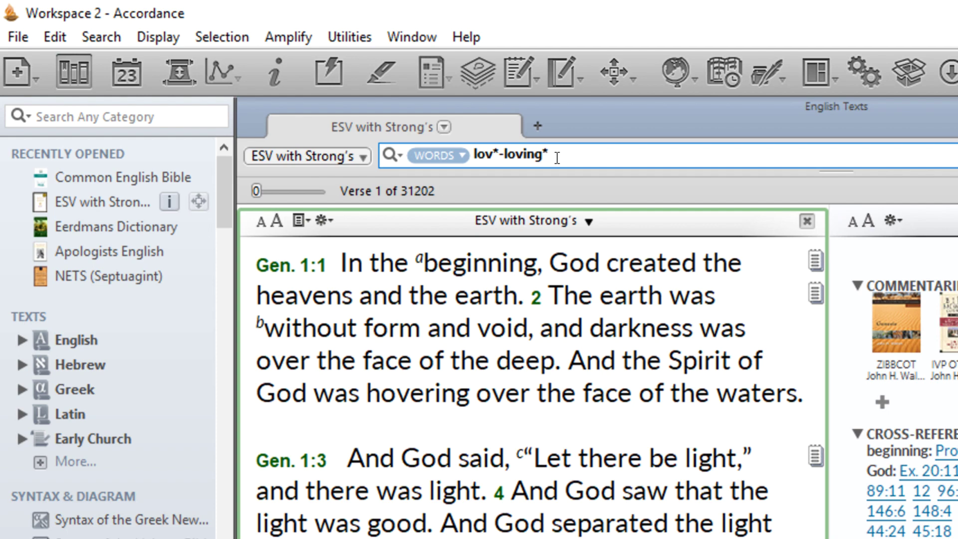
Run lov*-loving* in words mode, giving 766 hits across 671 ESV verses.
key("Return")
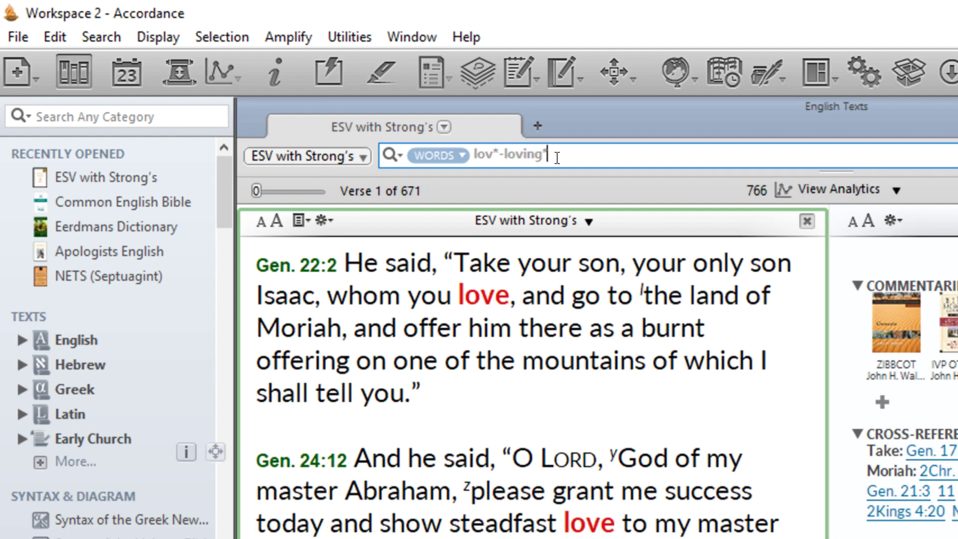
scroll(676, 429, "down", 3)
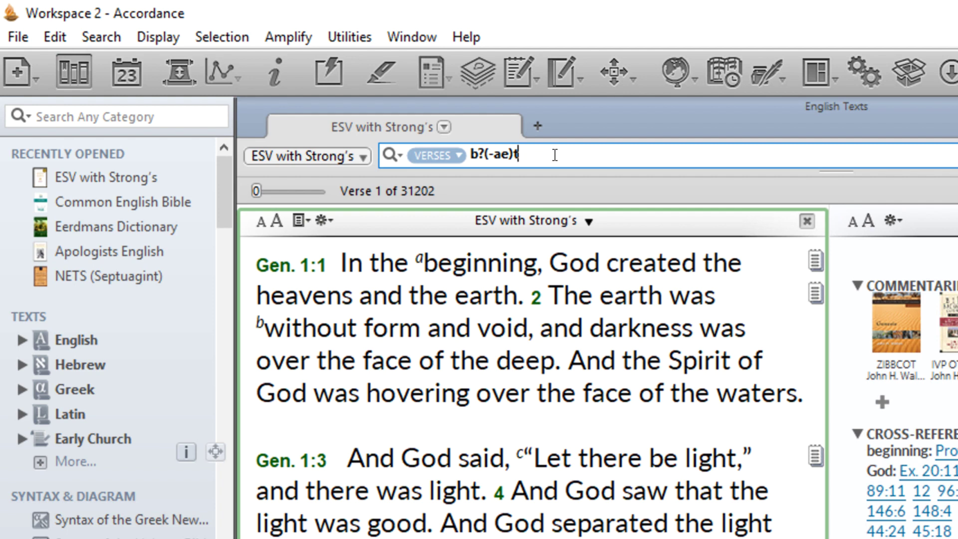
Run the b?(-ae)t pattern search in the ESV, yielding 4211 hits like but.
key("Return")
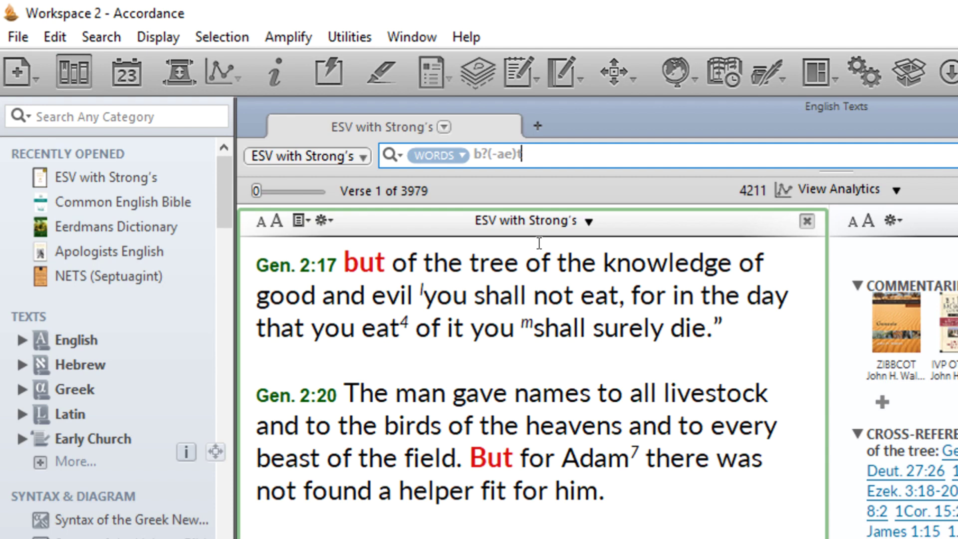
scroll(625, 425, "down", 1)
scroll(625, 425, "down", 2)
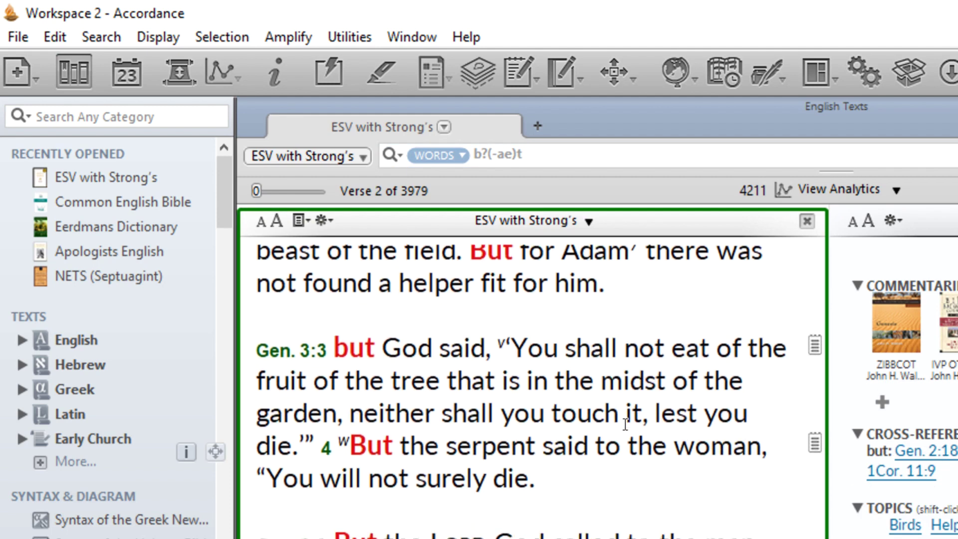
scroll(624, 425, "down", 1)
scroll(625, 425, "down", 1)
scroll(624, 425, "down", 2)
scroll(625, 425, "down", 1)
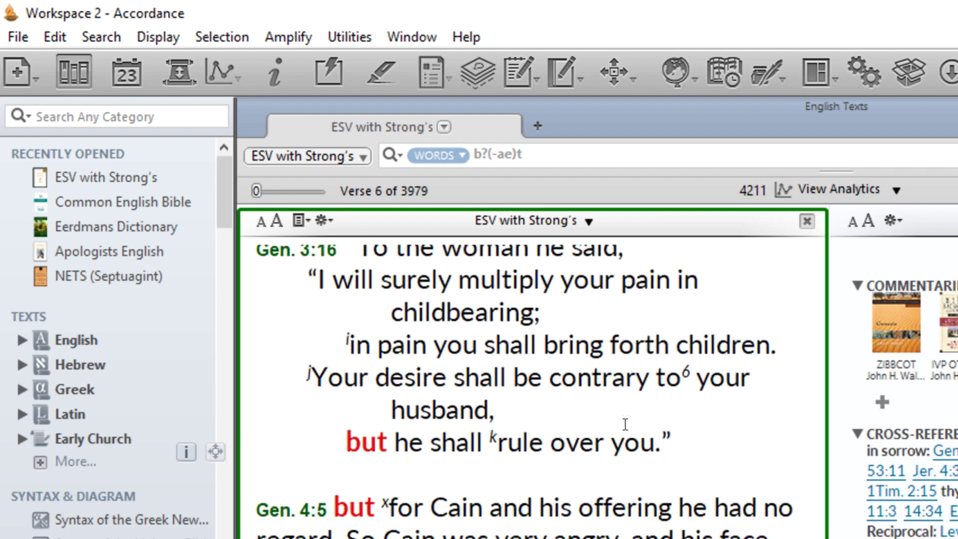
scroll(624, 425, "down", 2)
scroll(625, 425, "down", 2)
scroll(625, 425, "down", 1)
scroll(625, 426, "down", 2)
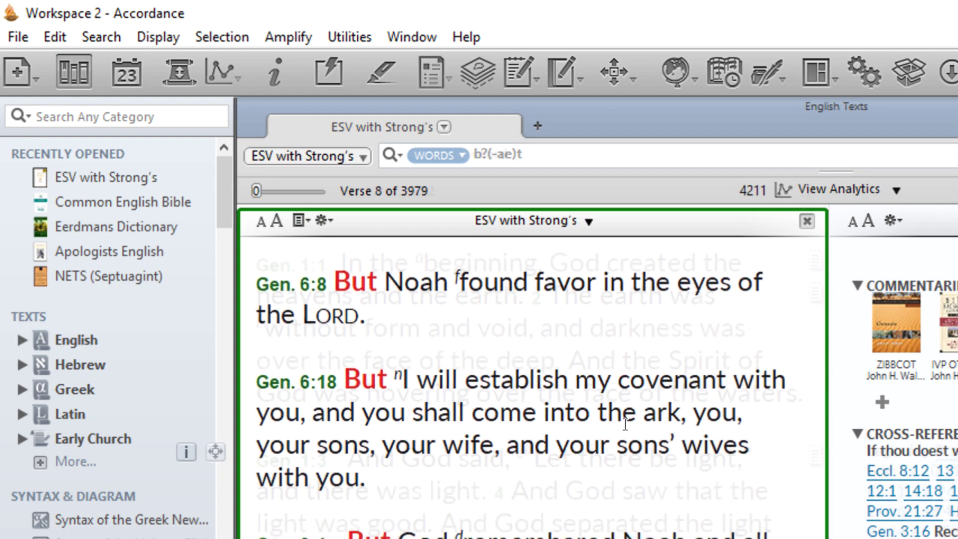
scroll(625, 425, "down", 2)
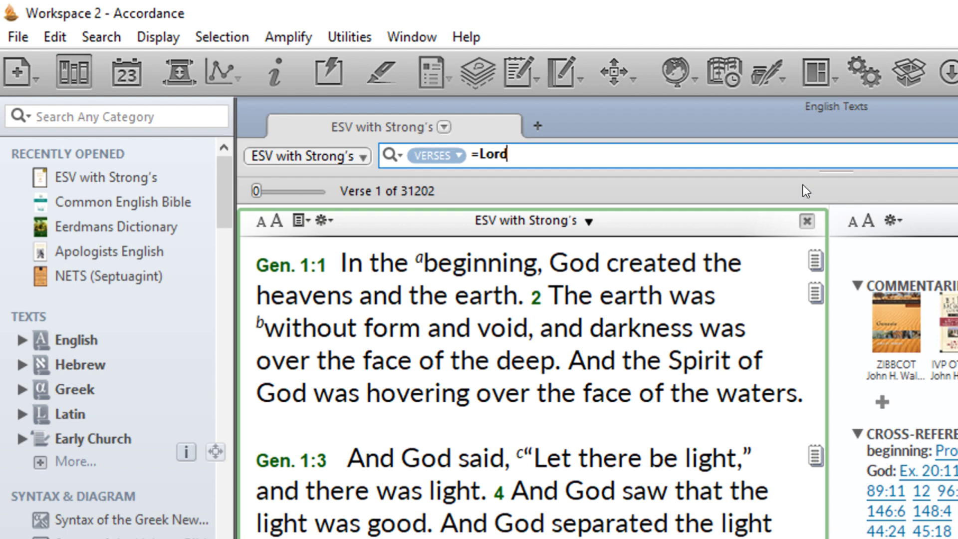
Run the exact-form =Lord search, returning 7691 hits with LORD highlighted.
key("Return")
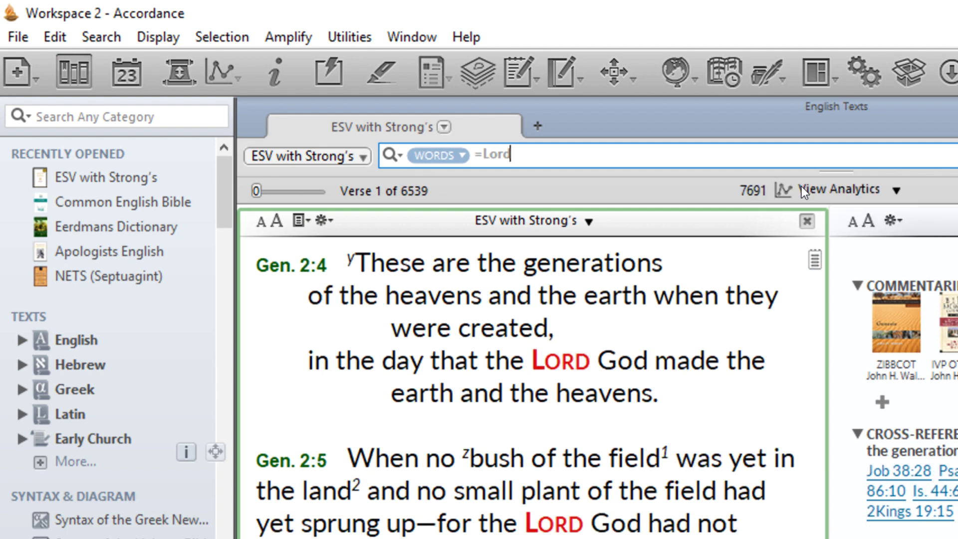
scroll(726, 240, "down", 3)
scroll(726, 240, "down", 3)
scroll(706, 307, "down", 3)
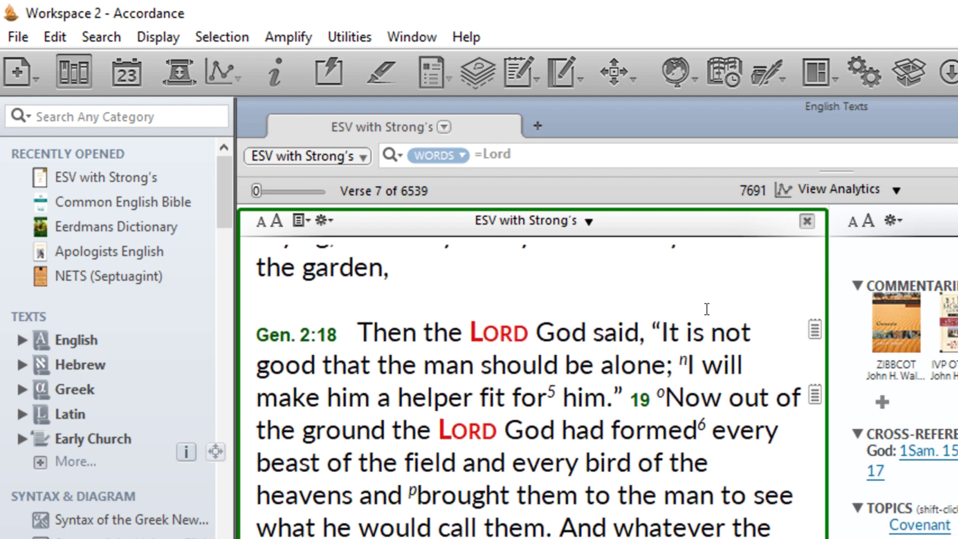
scroll(706, 306, "down", 2)
scroll(706, 307, "down", 2)
scroll(707, 308, "down", 3)
scroll(707, 307, "down", 3)
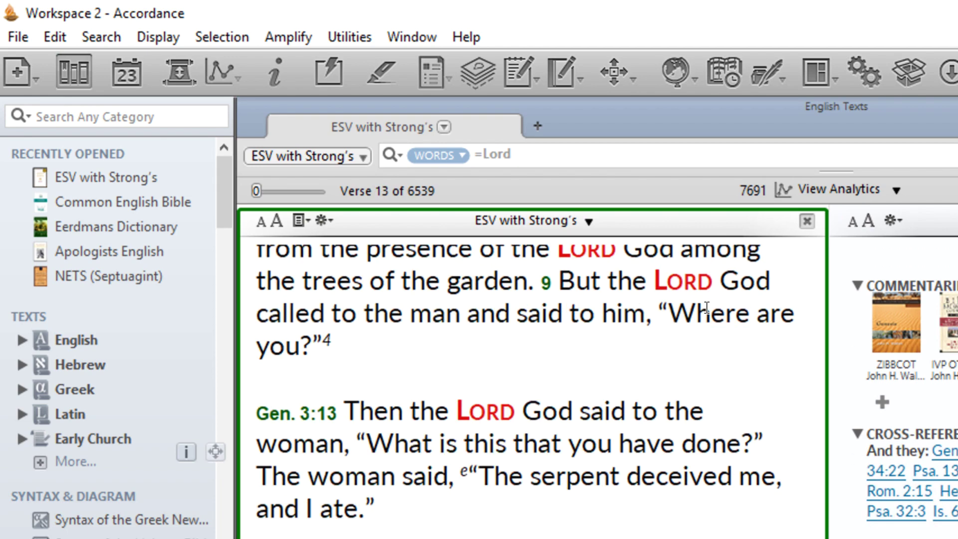
scroll(706, 307, "down", 3)
scroll(707, 307, "down", 2)
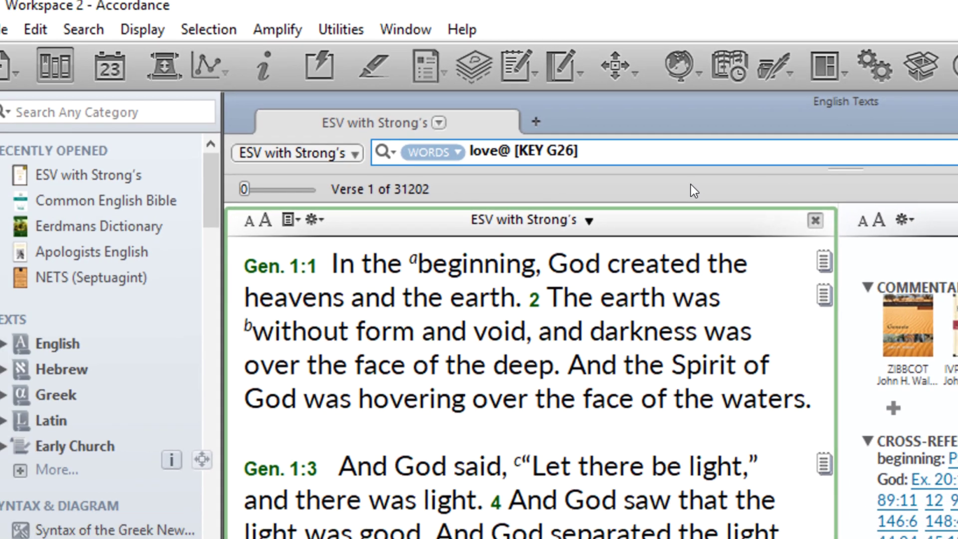
Run love@ [KEY G26], finding 112 hits in 104 ESV verses from Matt. 24:12.
key("Return")
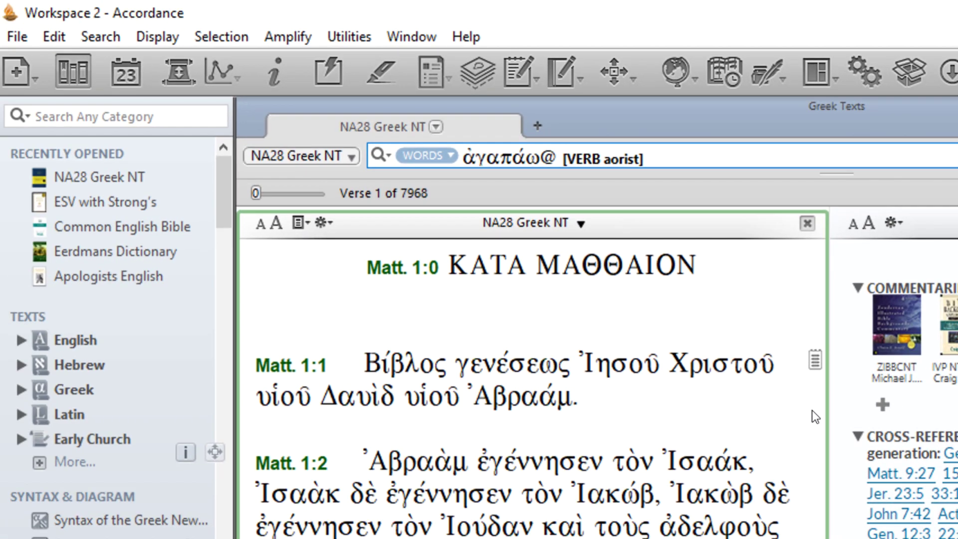
Run ἀγαπάω@ [VERB aorist] in NA28, returning 32 hits in 29 verses.
key("Return")
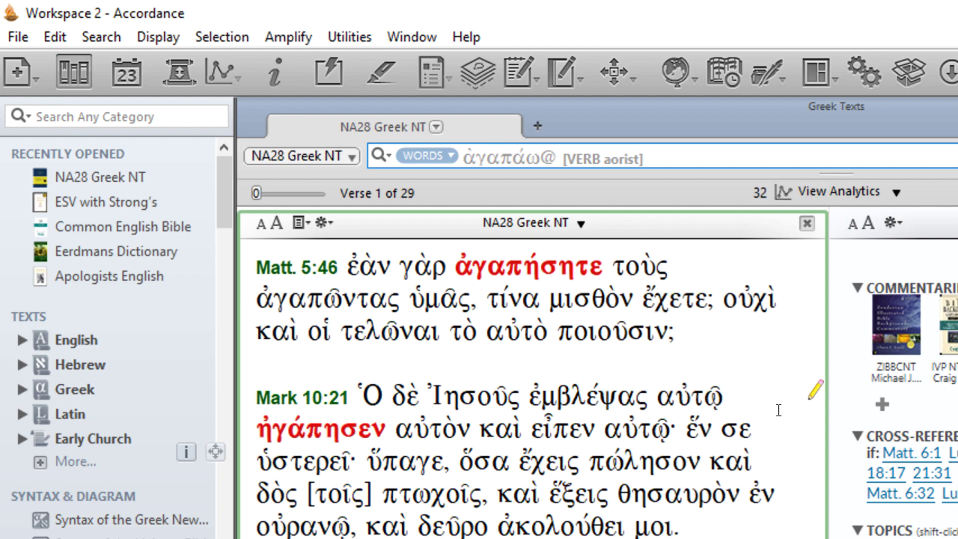
scroll(779, 412, "down", 3)
scroll(776, 410, "down", 3)
scroll(776, 410, "down", 3)
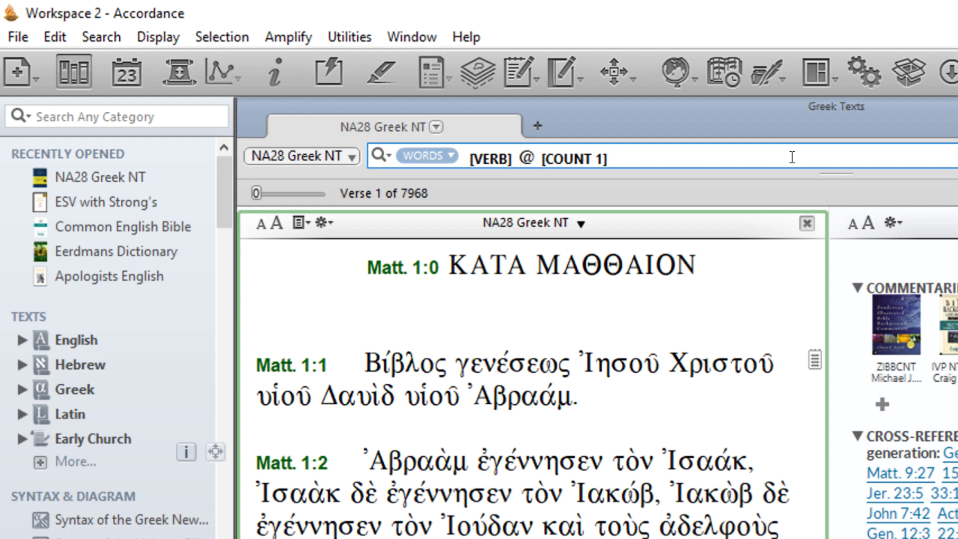
Run [VERB] @ [COUNT 1] in NA28, returning 610 hits in 568 verses.
key("Return")
scroll(691, 305, "down", 3)
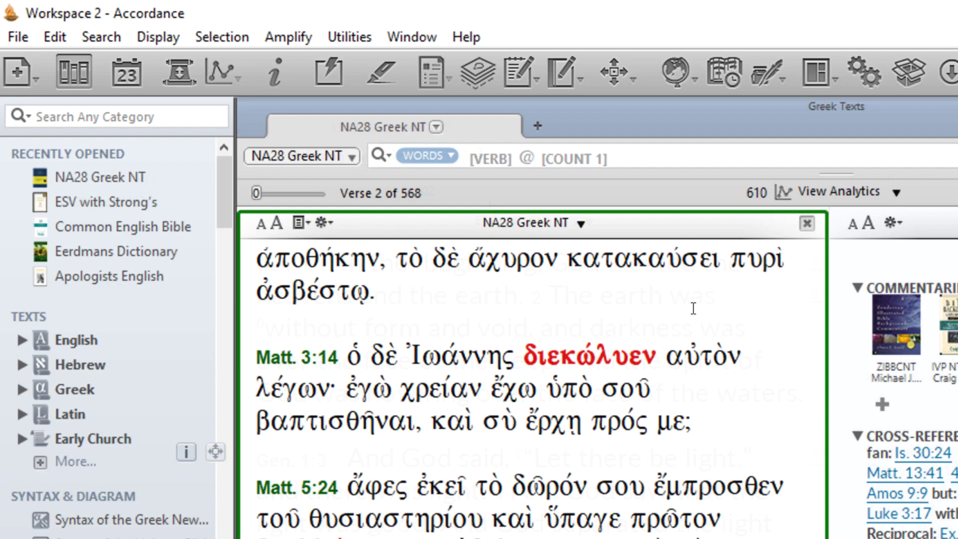
scroll(692, 305, "down", 3)
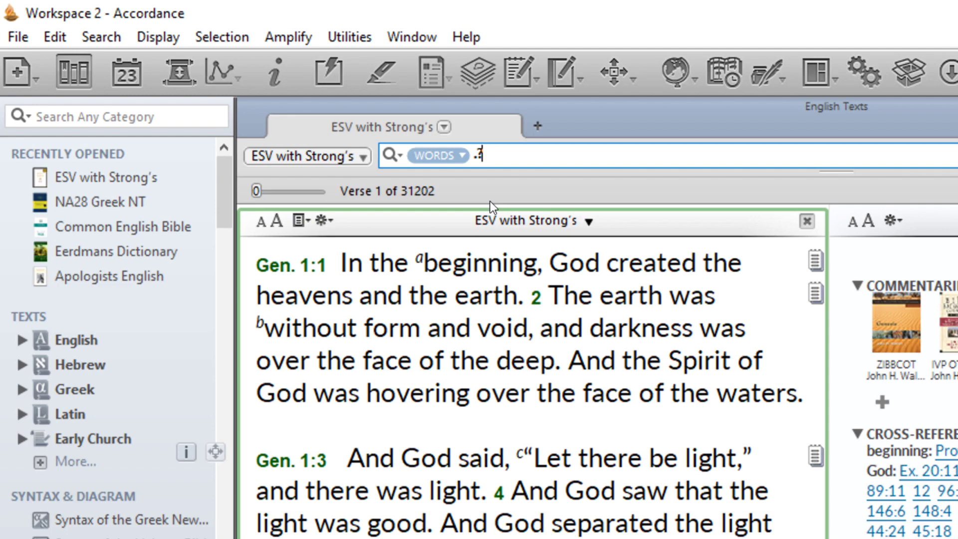
Run the .? wildcard search on the ESV, returning 3130 hits.
key("Return")
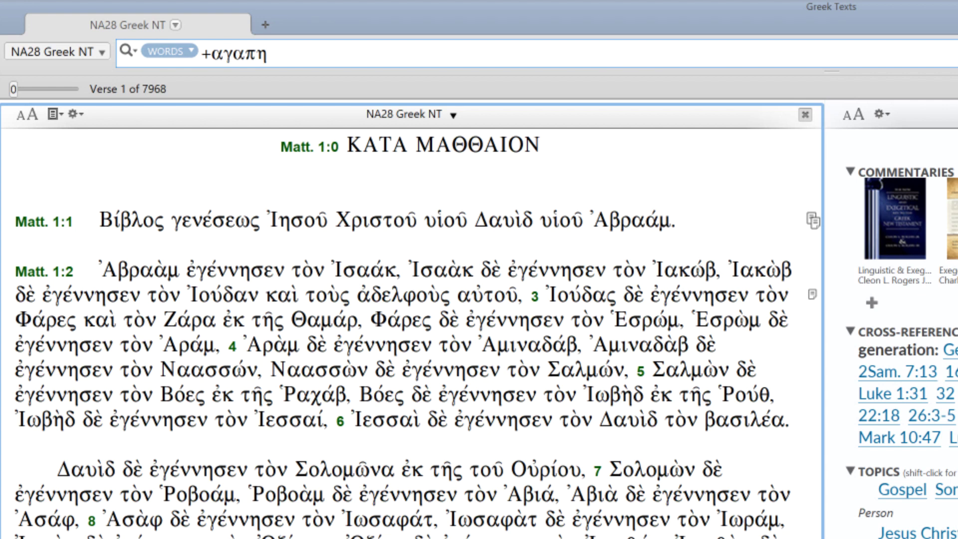
Run the +αγαπη root search in NA28, finding 320 hits in 263 verses from Matt. 3:17.
key("Return")
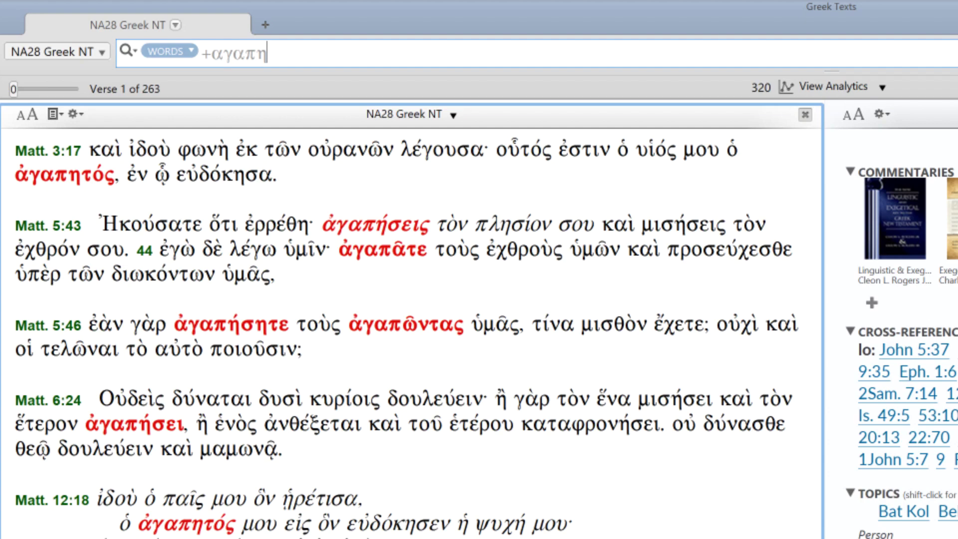